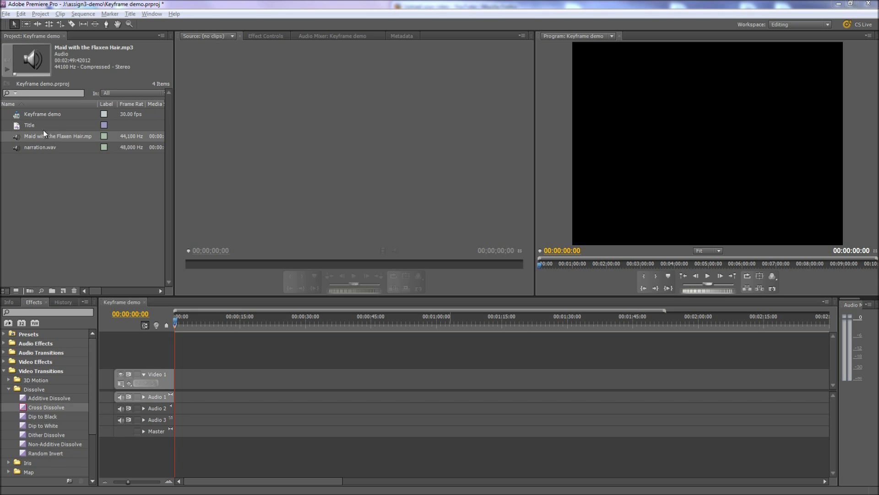
Step: Preview Maid with the Flaxen Hair.mp3, then narration.wav, in the Source monitor
double_click(13, 138)
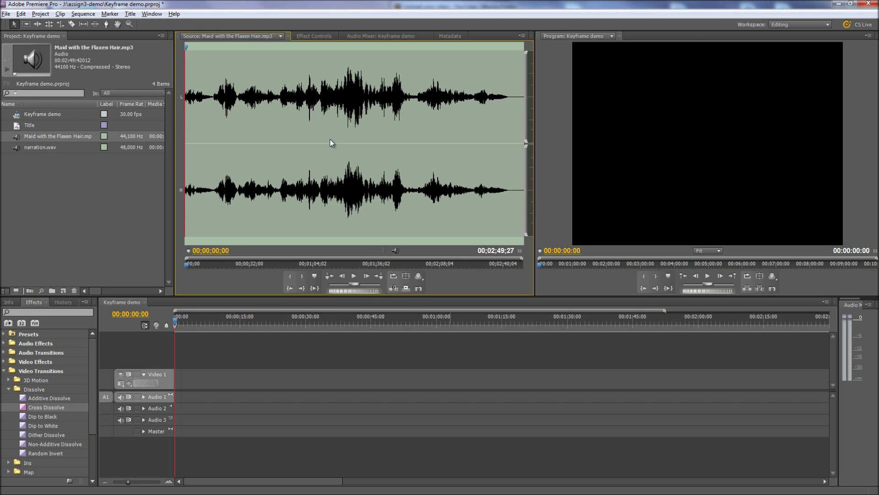
double_click(15, 147)
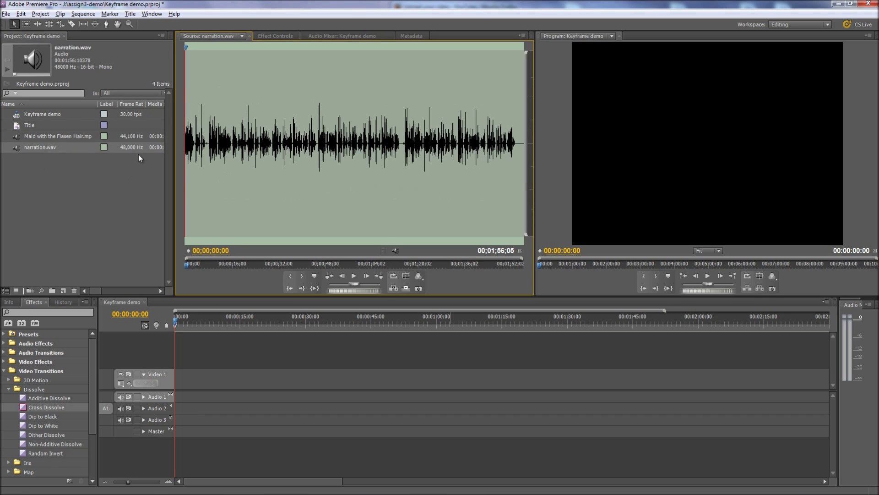
Step: Place Maid with the Flaxen Hair.mp3 at 00:00:00:00 on Audio 1 and enlarge Audio 1 and Audio 2
left_click(20, 137)
left_click_drag(144, 308, 179, 397)
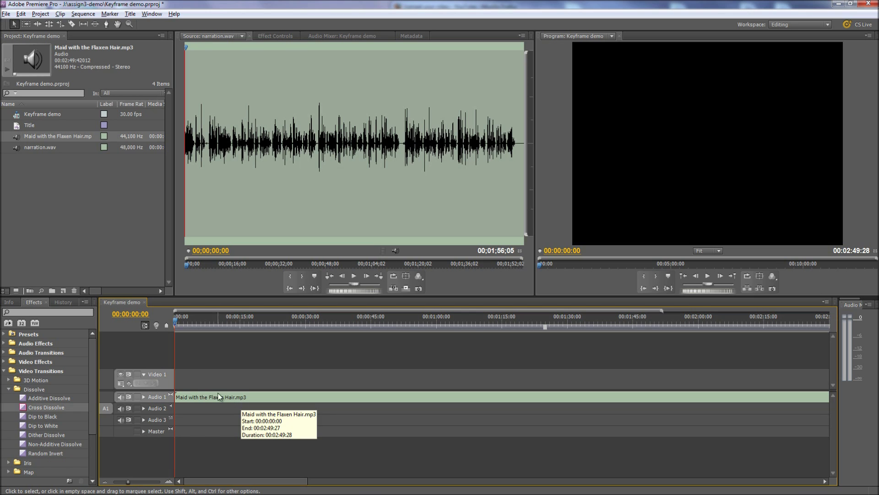
left_click(144, 397)
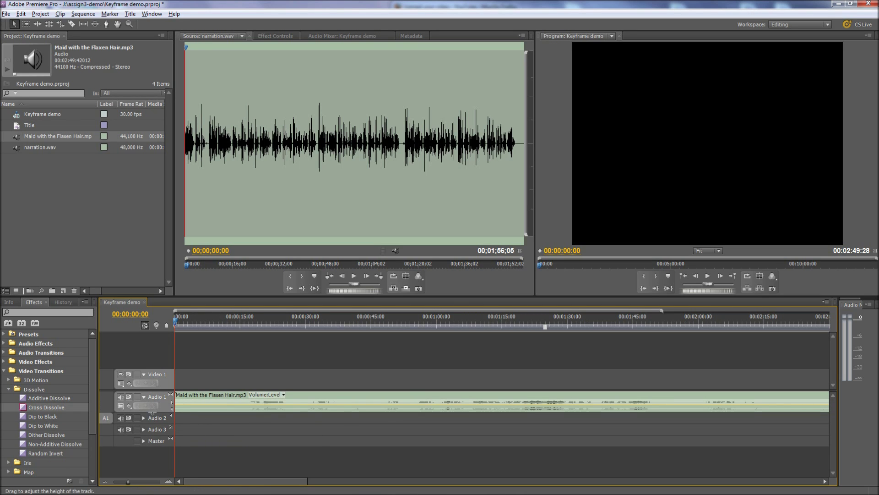
left_click_drag(152, 412, 153, 449)
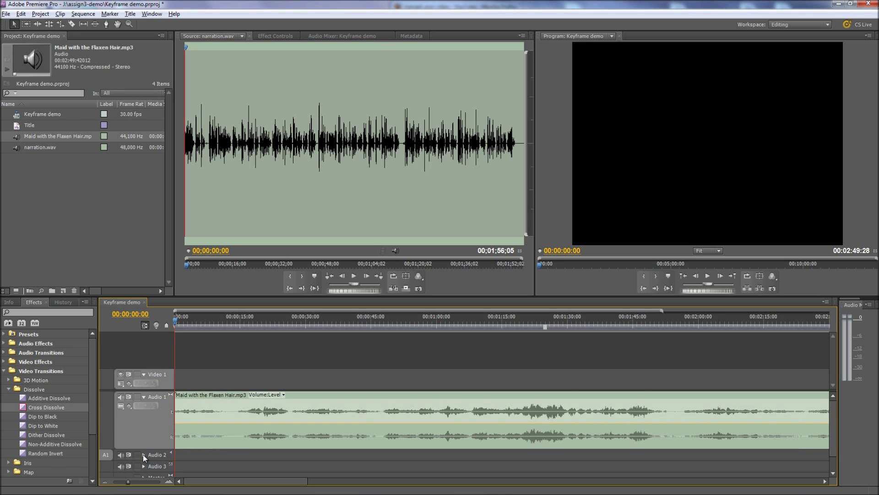
left_click(144, 454)
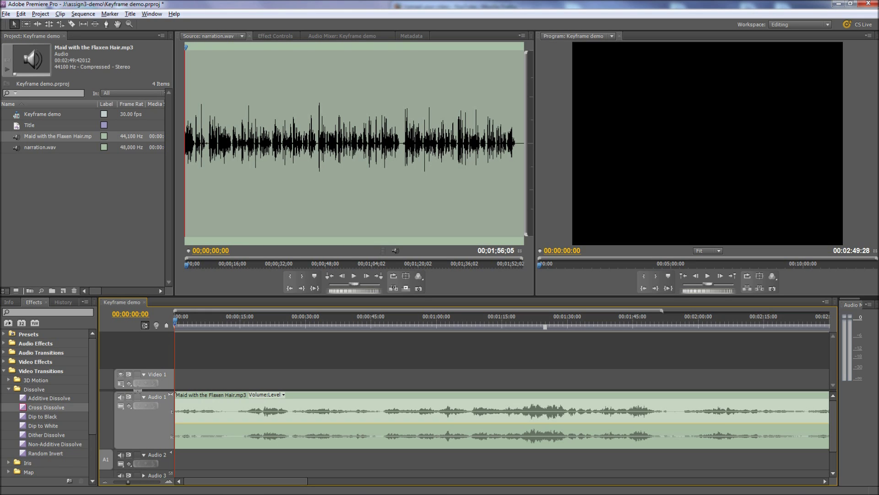
left_click_drag(138, 390, 160, 466)
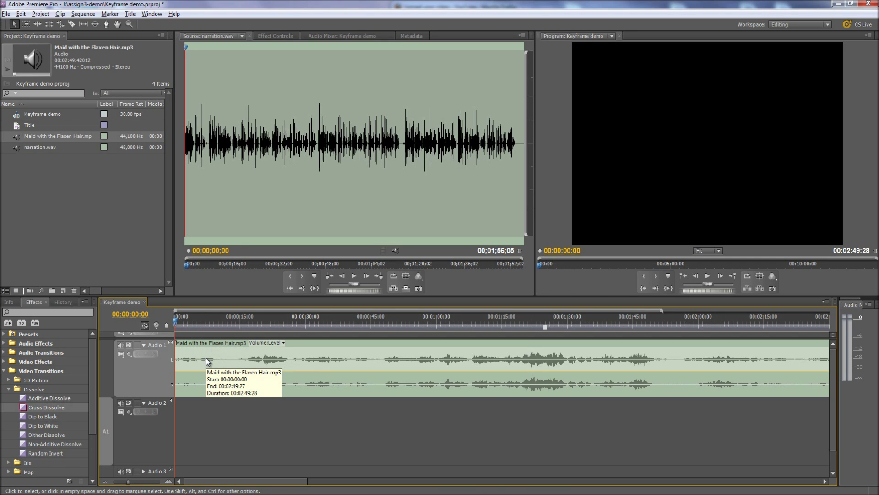
Step: Play the music and stop the playhead at 00:00:11:04
key("space")
left_click_drag(181, 322, 201, 323)
key("space")
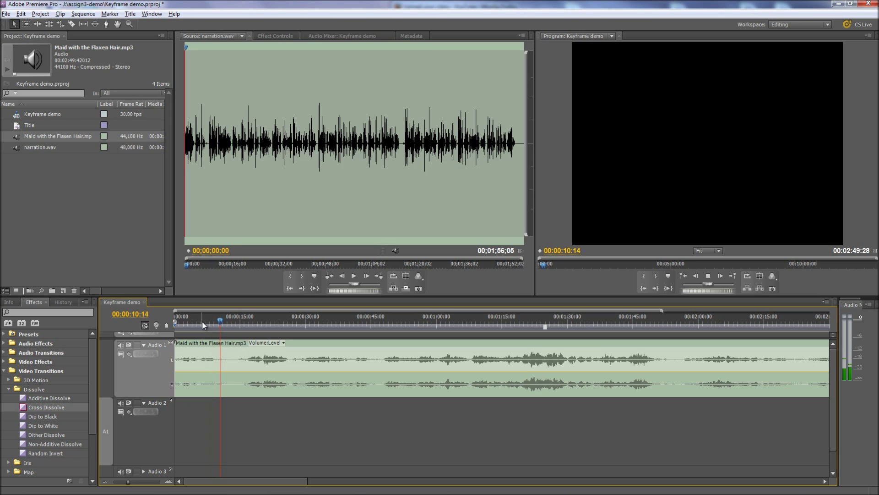
key("space")
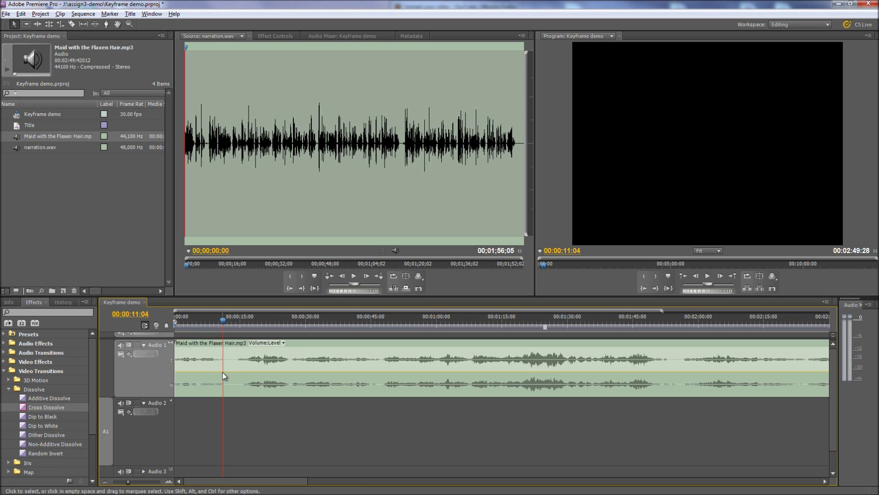
Step: Drop narration.wav onto Audio 2 at 00:00:11:04 and play both clips together
left_click_drag(20, 148, 221, 435)
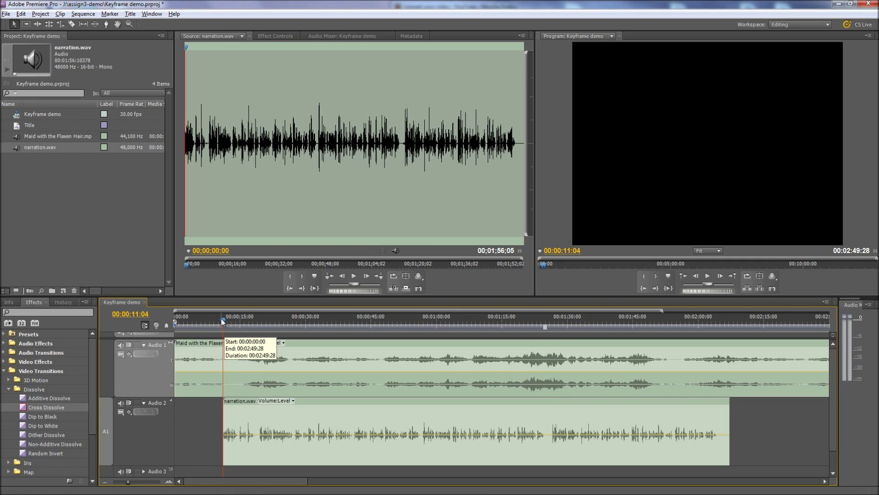
key("space")
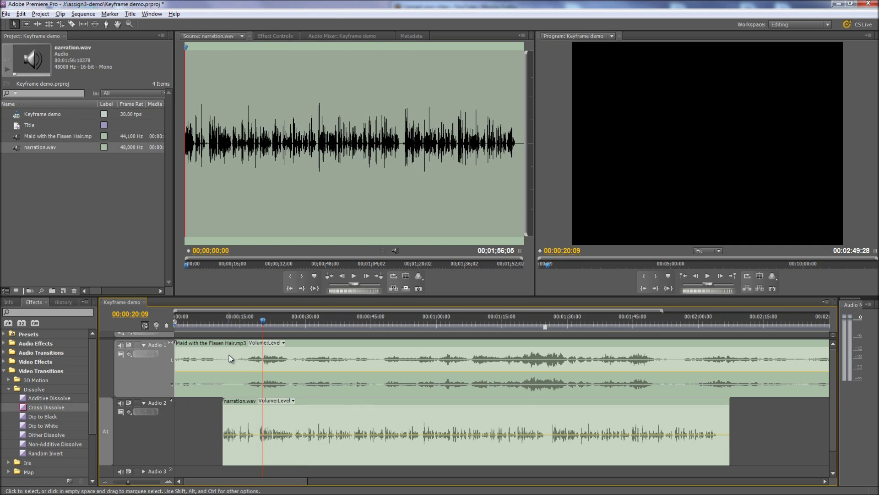
left_click_drag(262, 326, 218, 322)
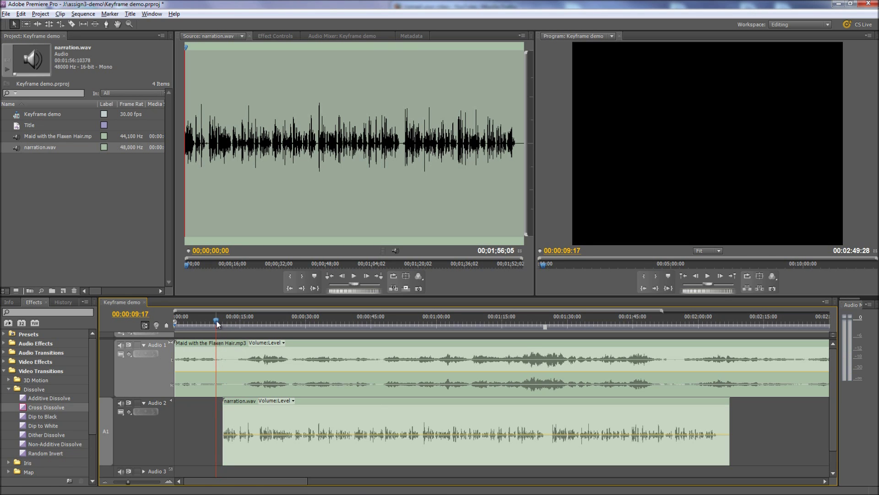
Step: Select the Audio 1 music clip and expand its Volume effect in Effect Controls
left_click(218, 353)
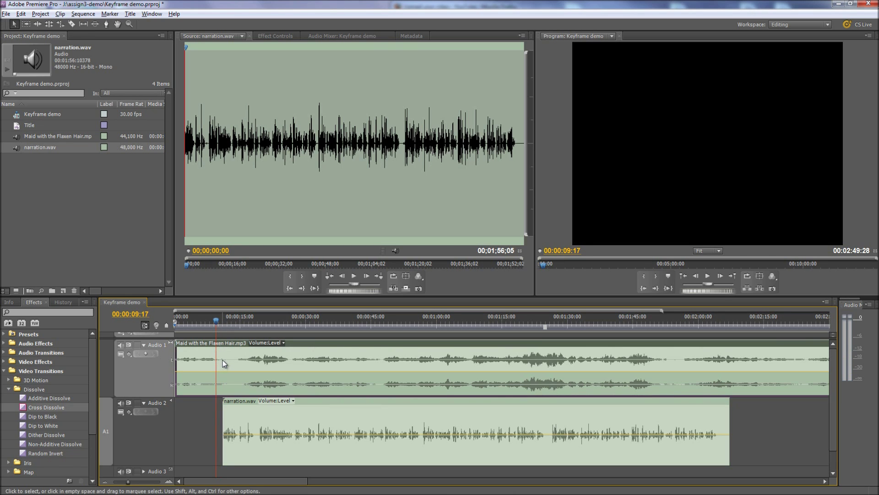
left_click(278, 35)
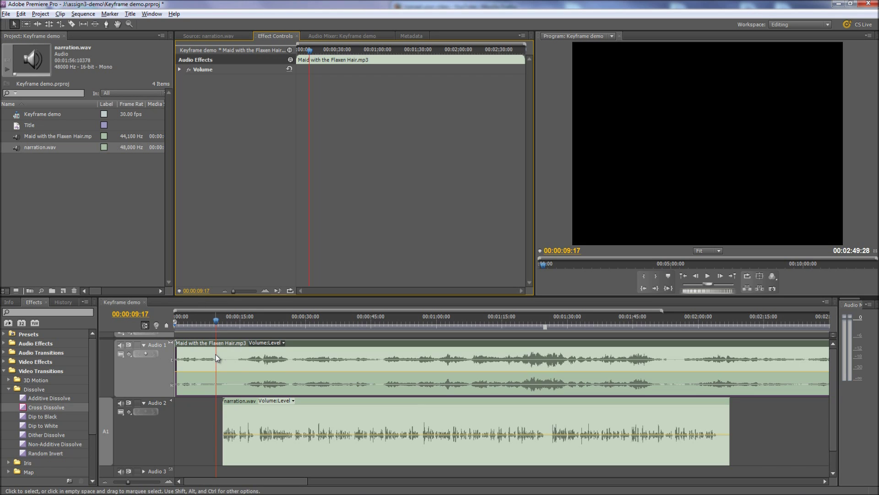
left_click(179, 70)
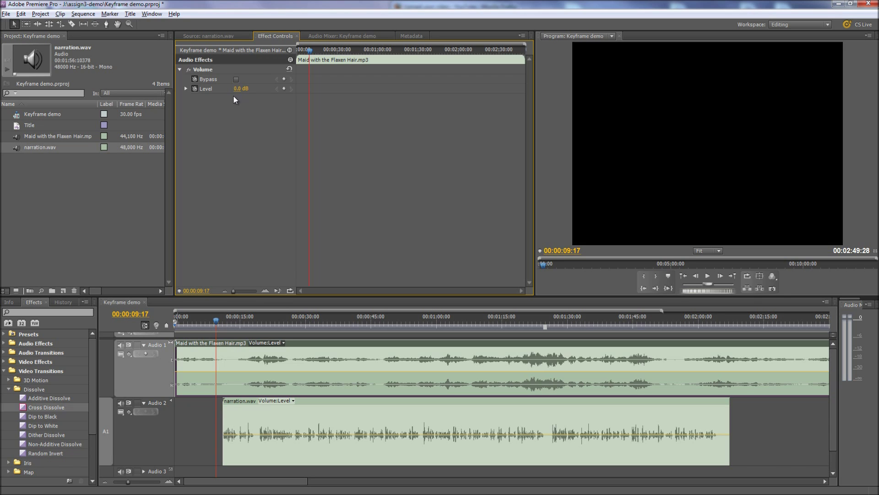
Step: Expand Level, drag the music Level down to about -3.8 dB, then undo it
left_click(186, 89)
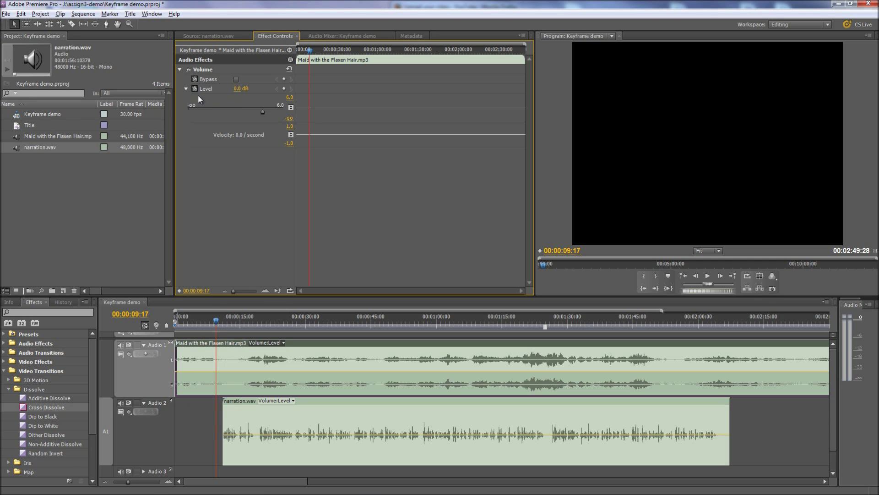
left_click_drag(263, 111, 254, 112)
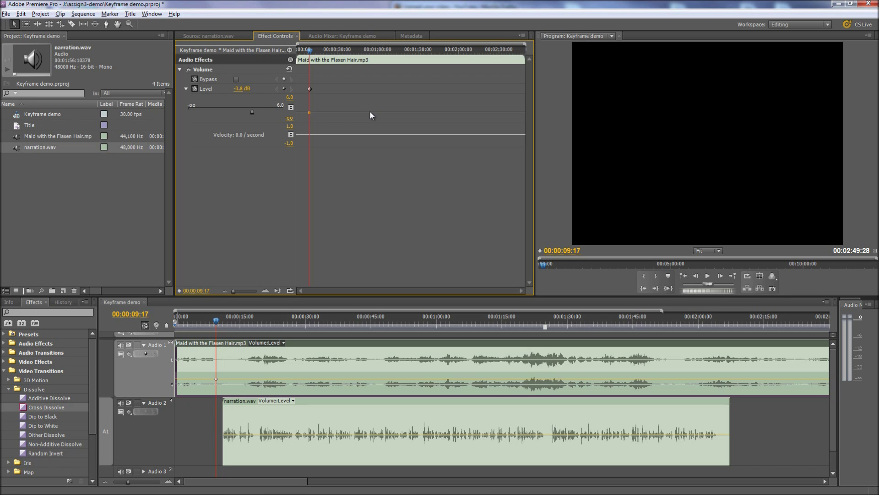
key("ctrl+z")
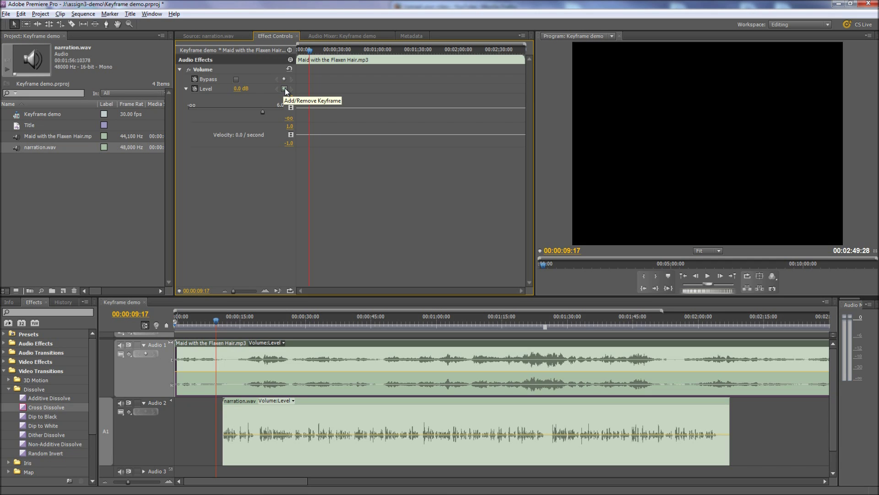
Step: Add a 0.0 dB Level keyframe at 00:00:09:17 and play back from about 5 seconds
left_click(284, 89)
left_click_drag(309, 49, 303, 50)
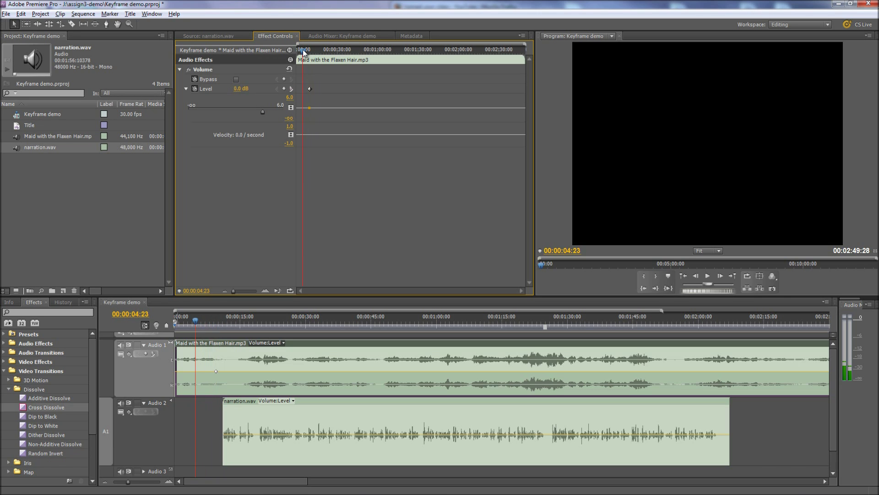
key("space")
Step: Park the playhead near the narration start and drop the music Level to about -6 dB
left_click_drag(307, 51, 315, 59)
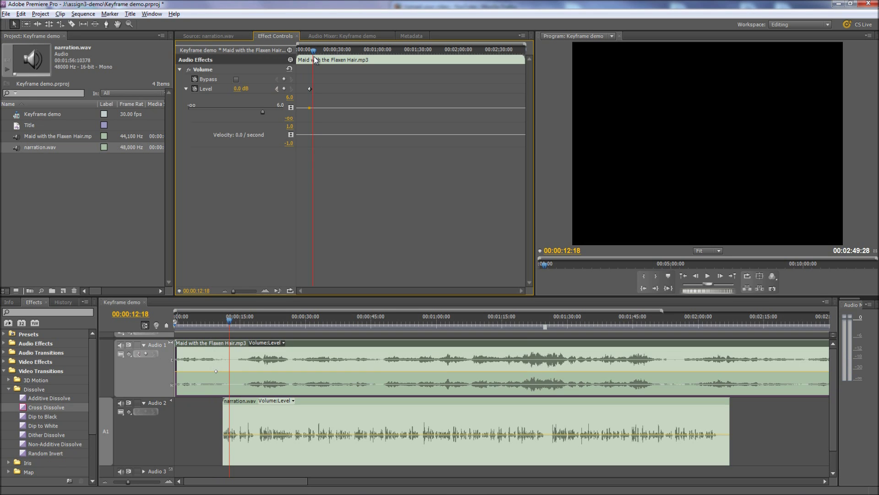
left_click_drag(232, 323, 224, 322)
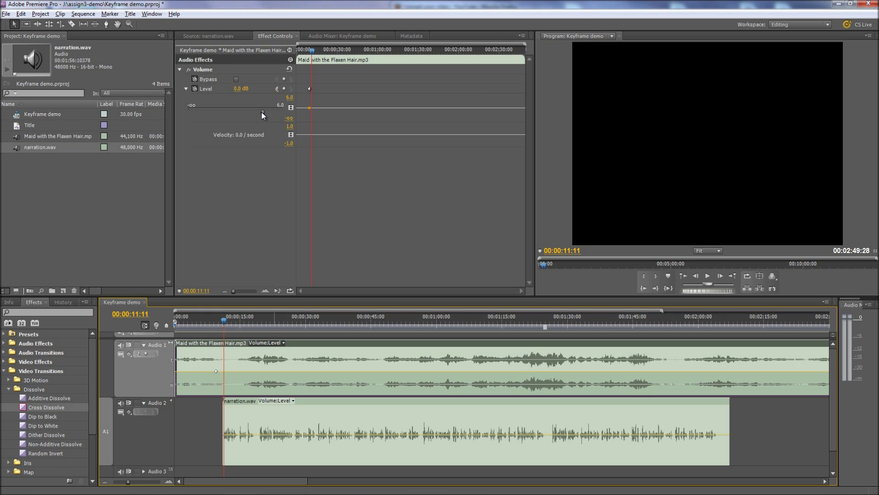
left_click_drag(262, 112, 246, 114)
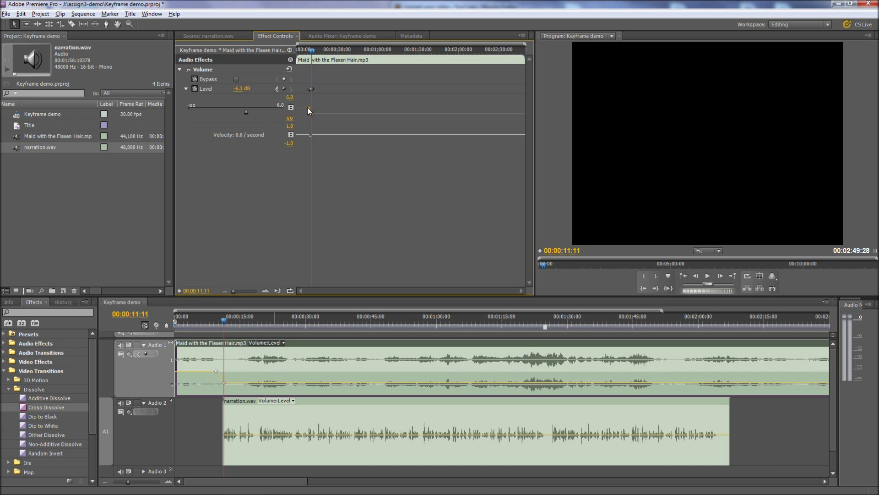
Step: Nudge the -6.3 dB keyframe later for a short fade and play back, stopping at 00:00:15:04
left_click_drag(309, 109, 312, 116)
left_click_drag(313, 53, 307, 55)
key("space")
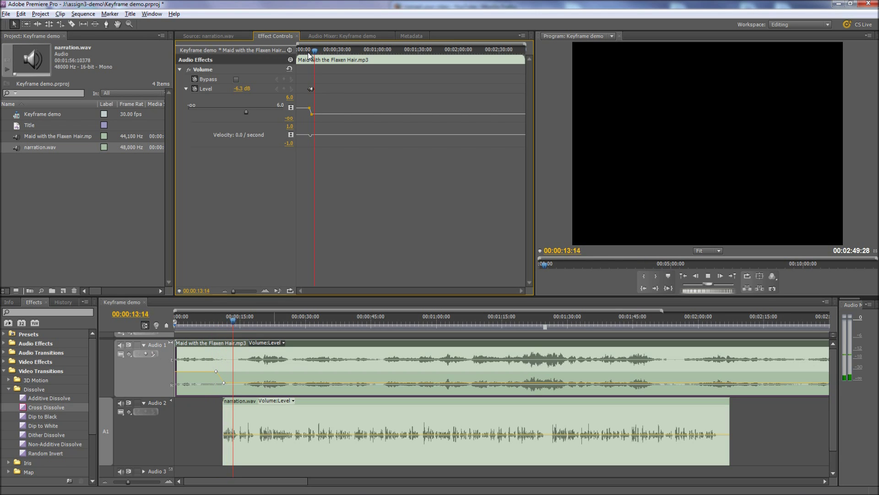
key("space")
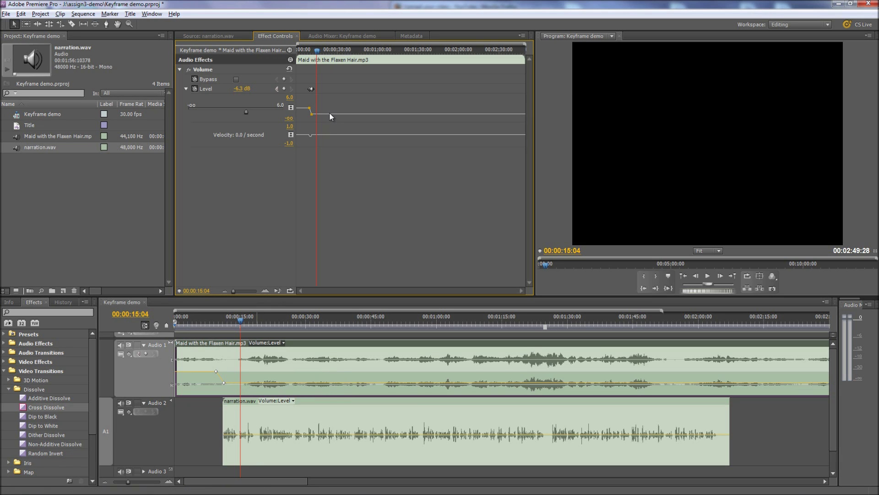
Step: Add a Level keyframe at 00:00:15:04 and step between the neighbouring keyframes
left_click(284, 89)
left_click(277, 89)
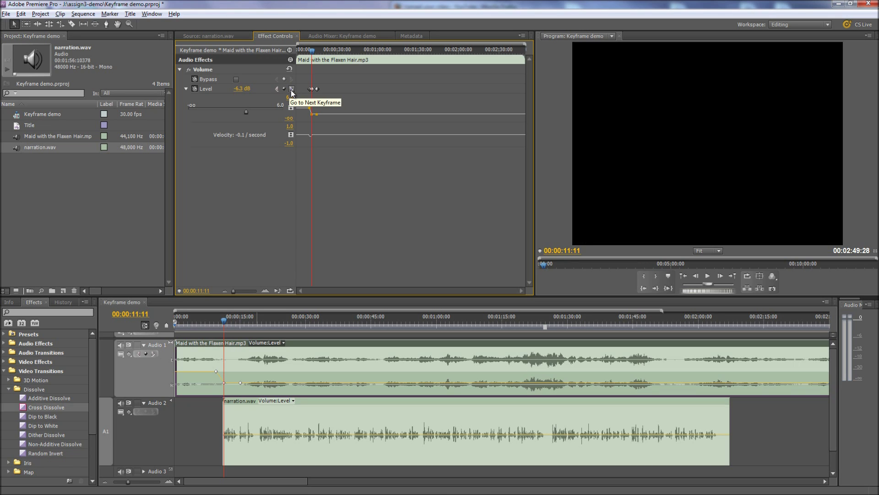
left_click(292, 89)
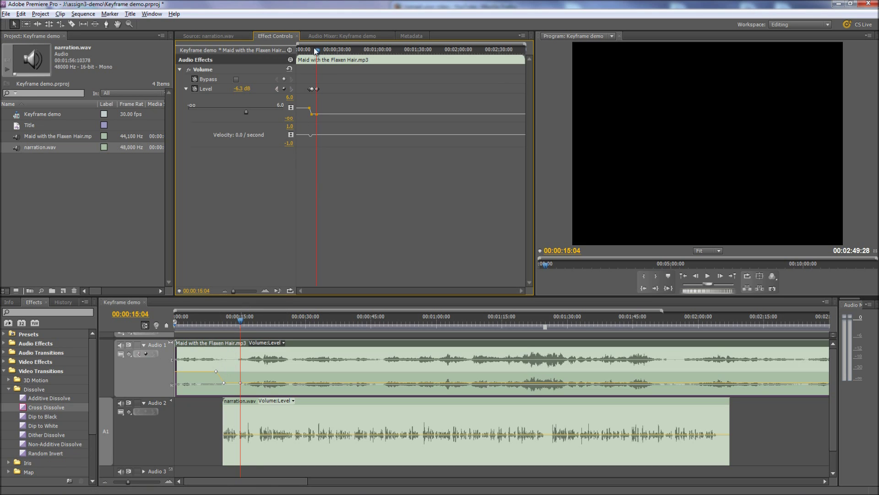
Step: Lower the music to about -15.1 dB near 17 seconds, play it back, and park at 00:00:20:16
left_click_drag(316, 50, 320, 51)
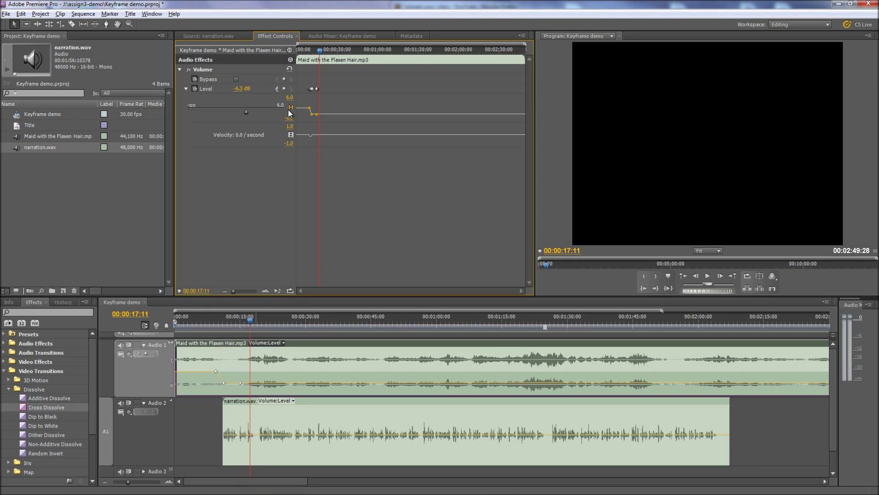
left_click_drag(246, 111, 230, 111)
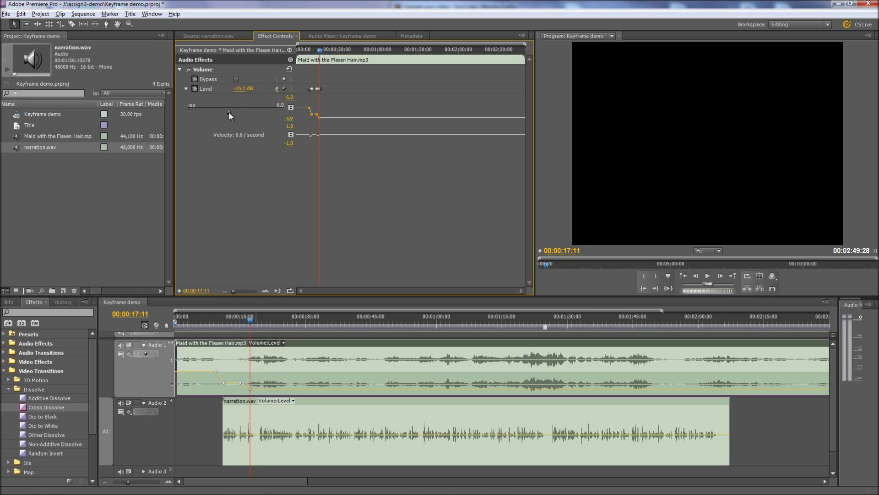
left_click_drag(323, 50, 314, 51)
key("space")
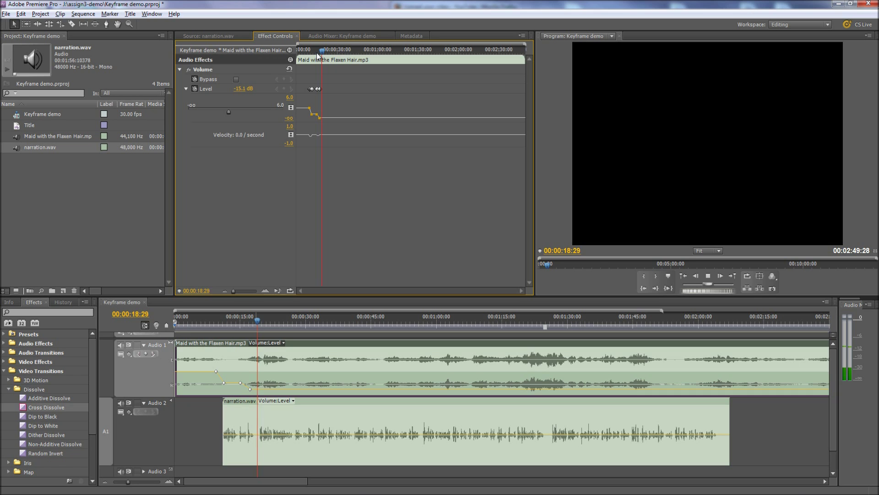
key("space")
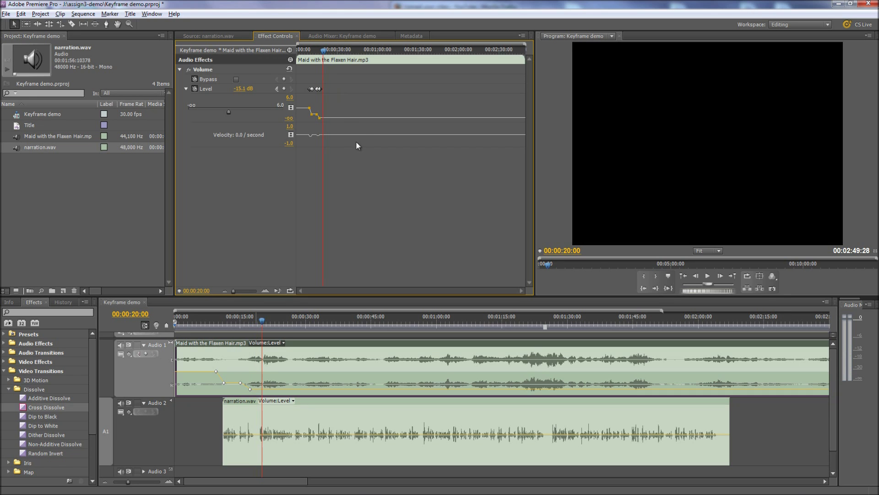
left_click_drag(263, 322, 267, 323)
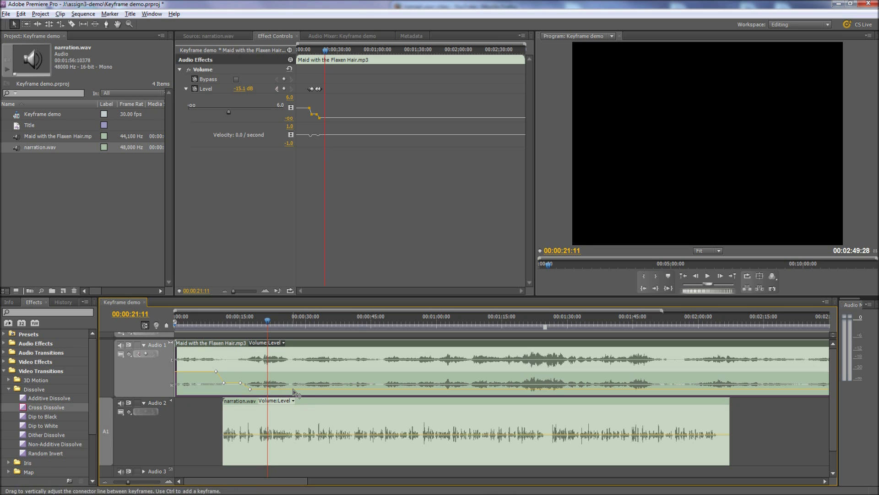
left_click(264, 322)
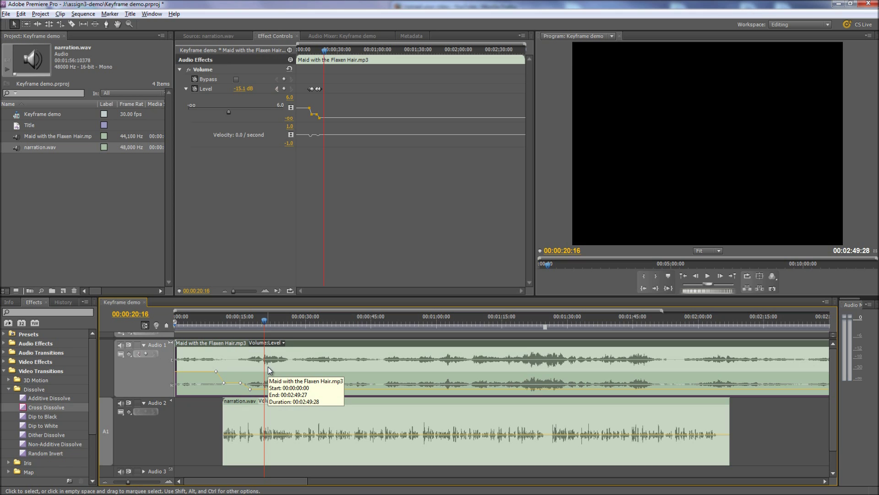
Step: Zoom in on 15–50 seconds, park at 00:00:25:15, and drag the music volume down to about -17 dB
key("equal")
key("equal")
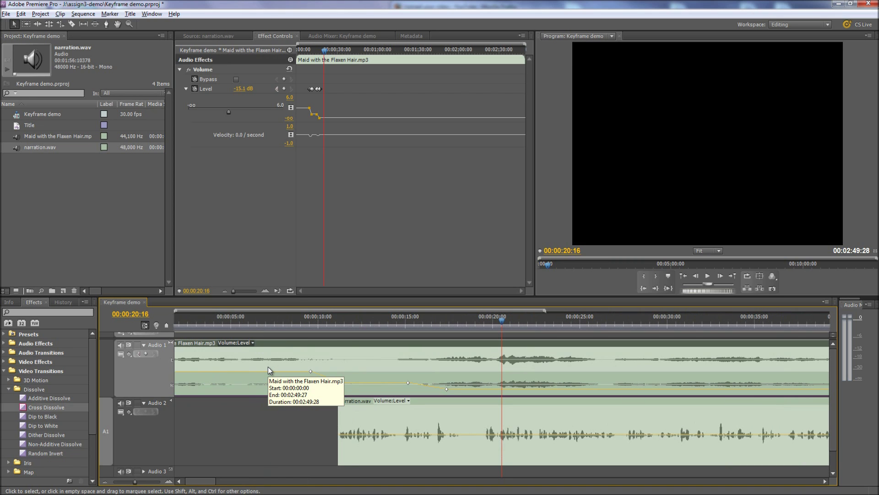
left_click_drag(203, 482, 213, 484)
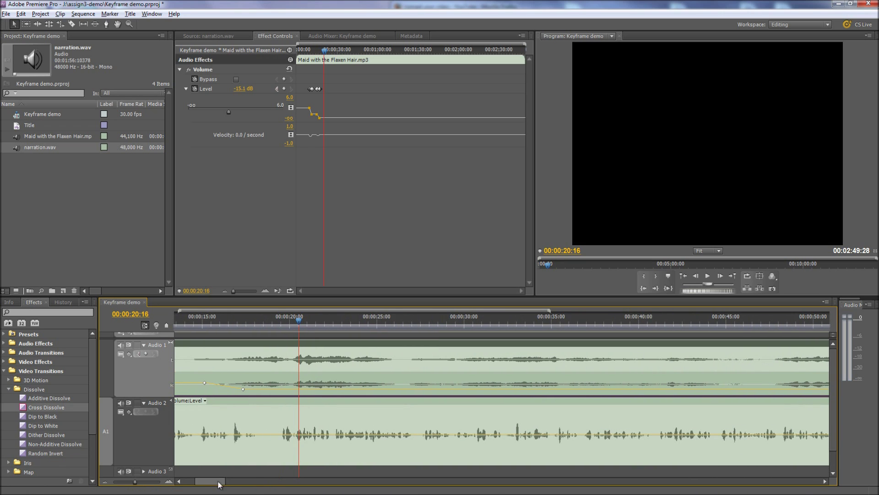
left_click_drag(299, 318, 386, 321)
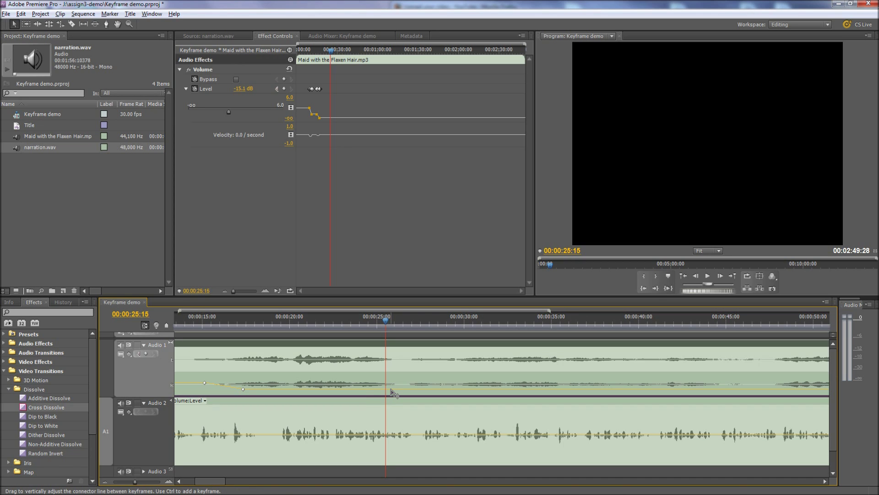
mouse_move(392, 392)
left_click_drag(391, 390, 394, 392)
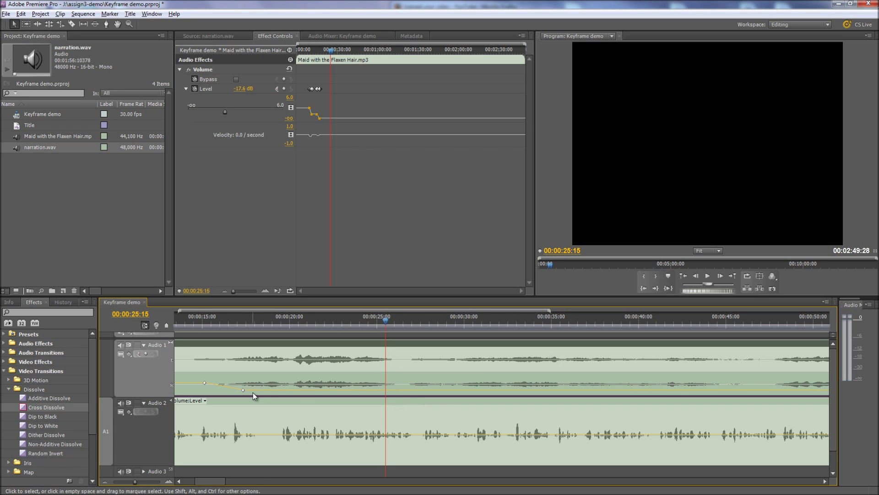
Step: Raise the music volume line back up, then delete and restore the second volume keyframe
left_click_drag(254, 390, 258, 389)
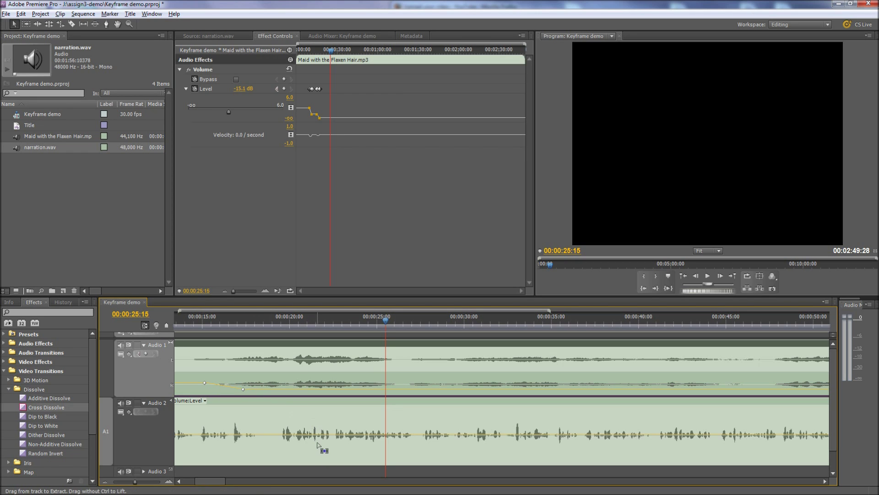
key("Delete")
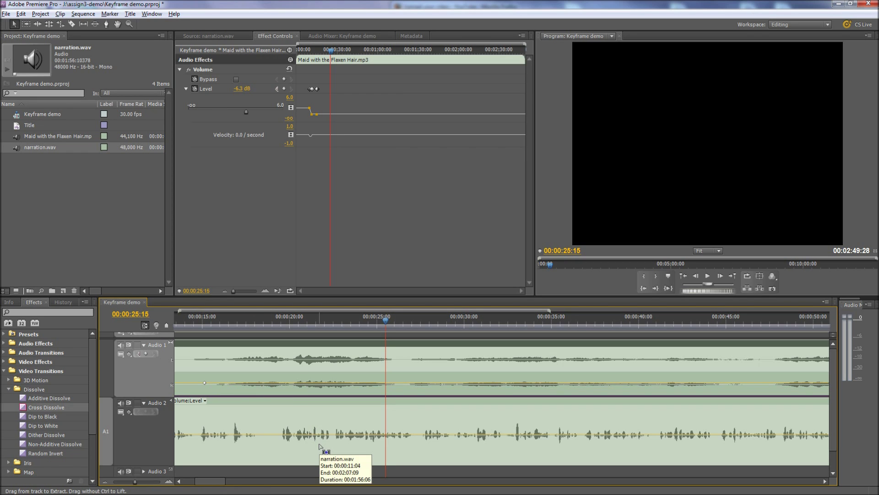
key("ctrl+z")
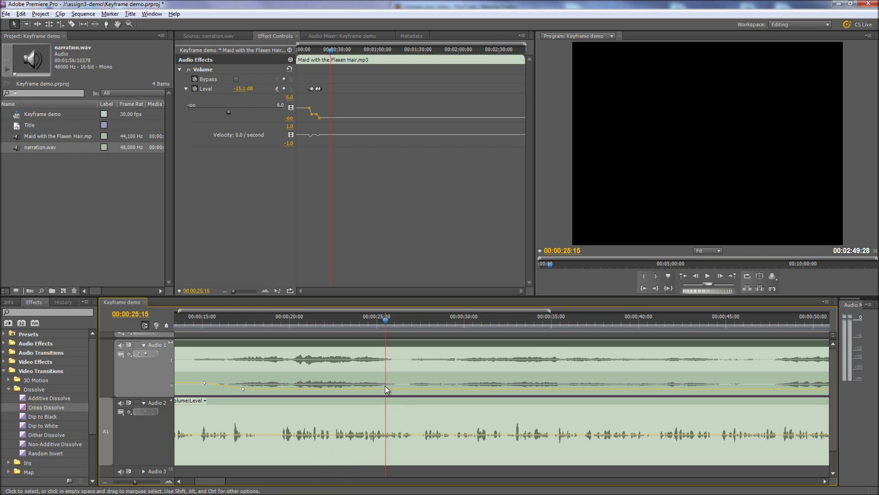
left_click(243, 390)
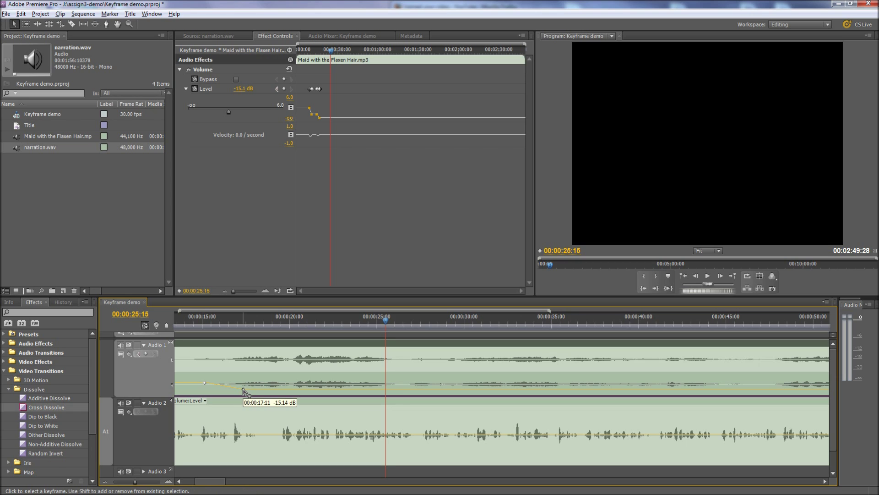
Step: Add a -15.1 dB music volume keyframe at the playhead and nudge the playhead to 00:00:26:12
left_click(386, 390, "ctrl")
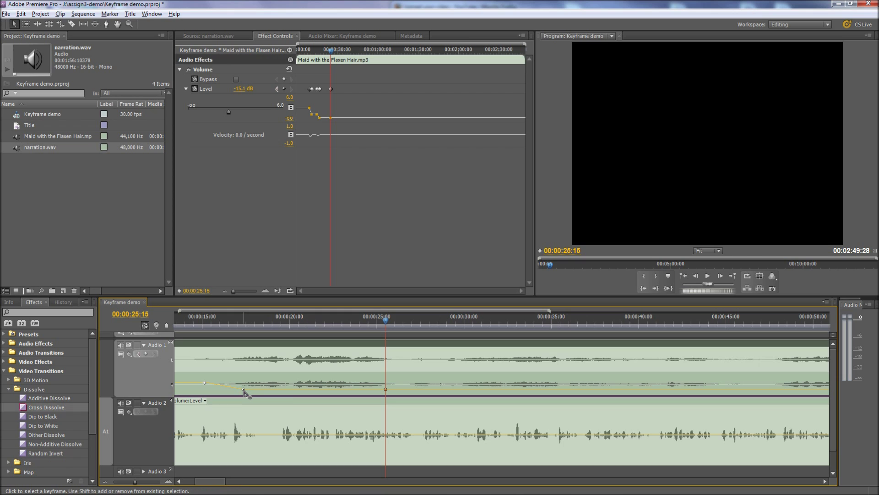
mouse_move(243, 390)
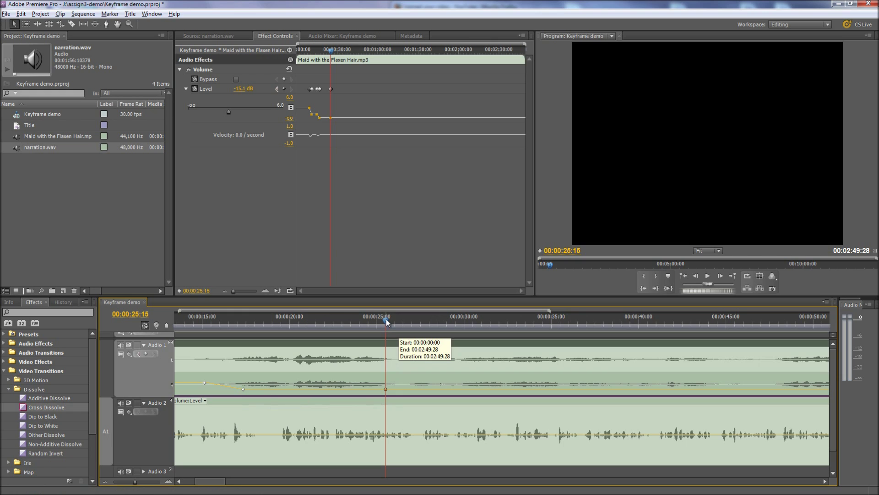
left_click_drag(386, 319, 402, 323)
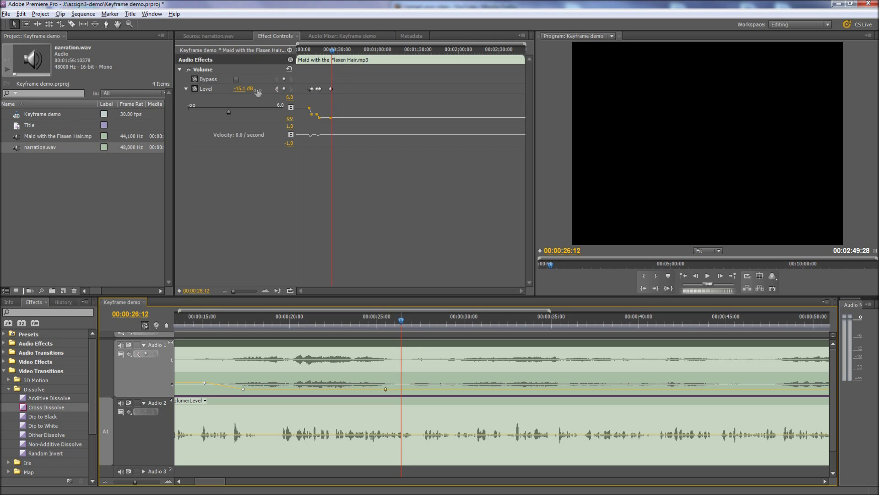
Step: Add a music volume keyframe at 00:00:26:12 and raise it back to about -6 dB
left_click(401, 390, "ctrl")
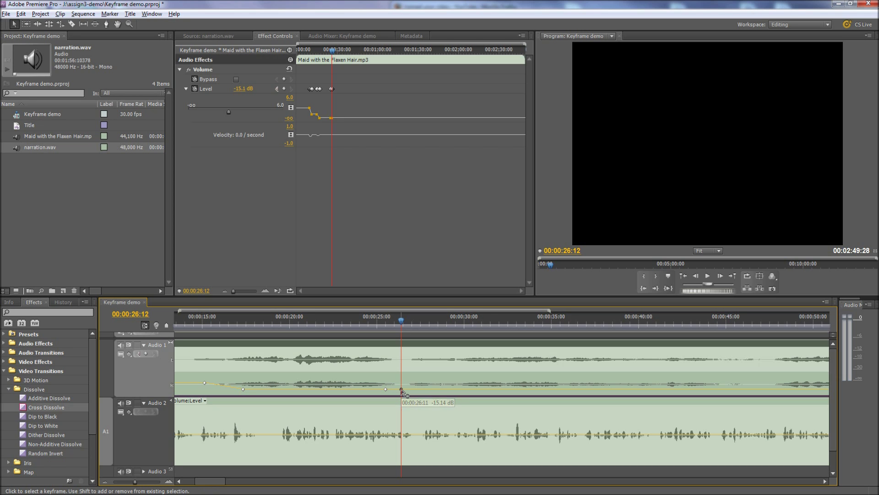
left_click_drag(402, 391, 407, 352)
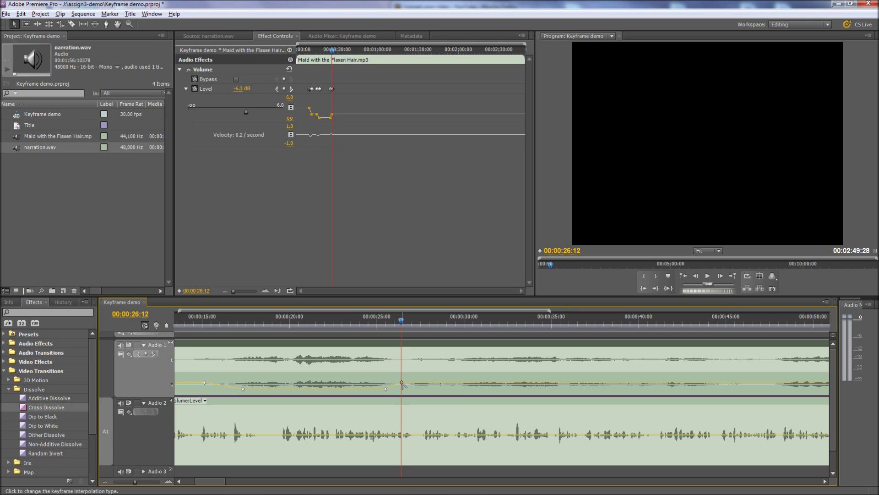
mouse_move(402, 384)
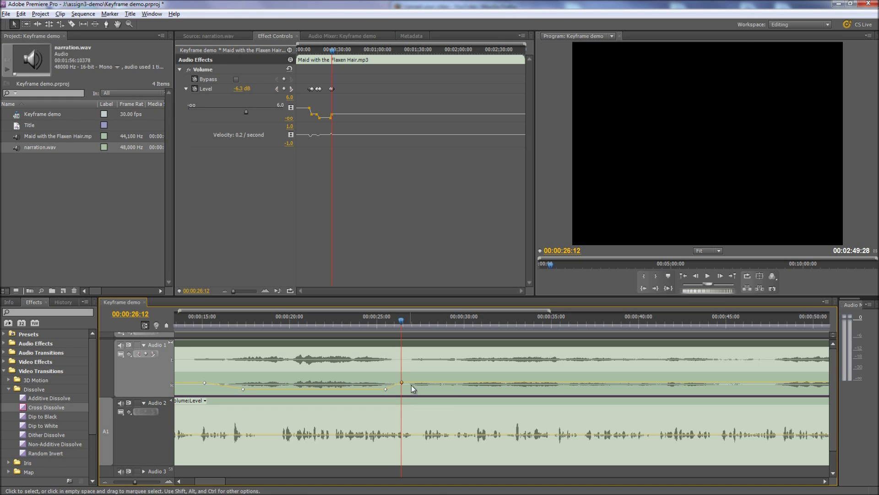
Step: Play back the music's rise to full level, then shift the first volume keyframe later to 00:00:15:10
left_click_drag(402, 324, 381, 325)
key("space")
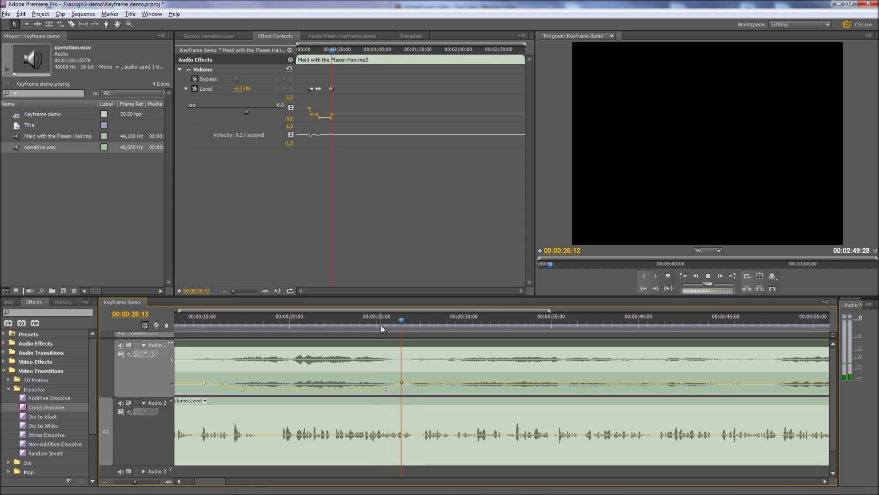
key("space")
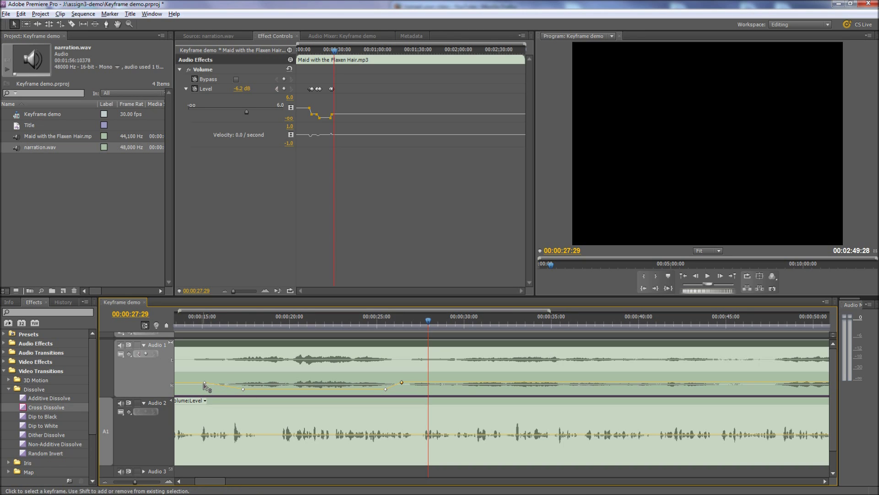
left_click_drag(204, 383, 223, 385)
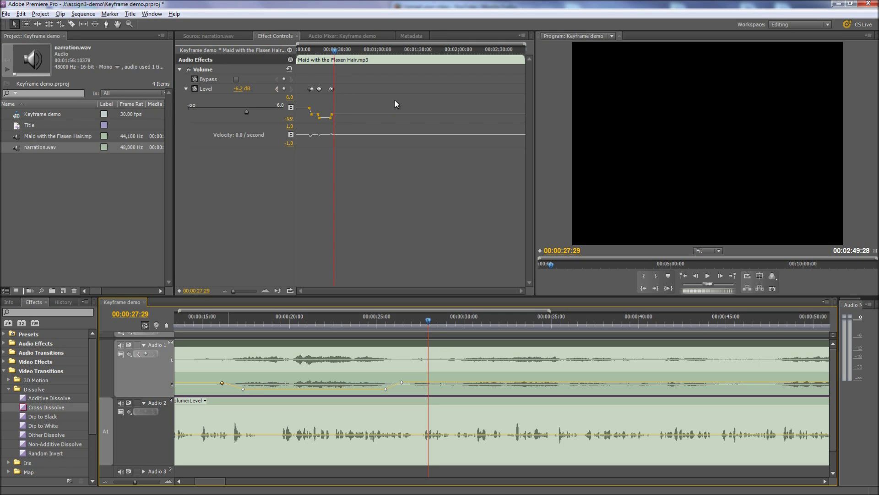
Step: Zoom the Effect Controls keyframe graph in twice, scroll back, and return the playhead to 00:00:16:08
left_click(359, 79)
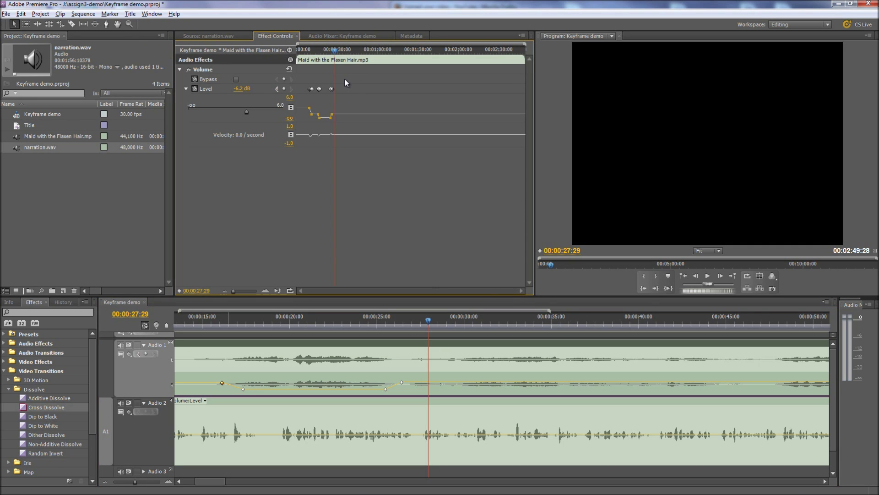
key("equal")
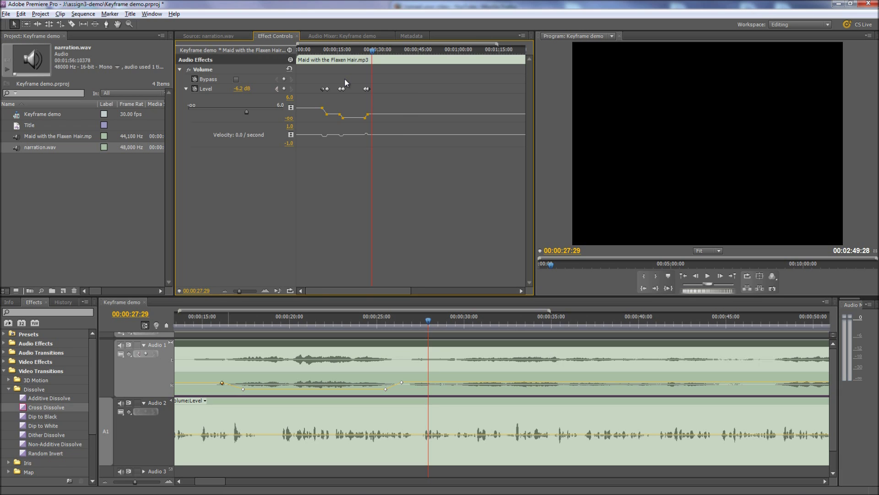
key("equal")
key("equal")
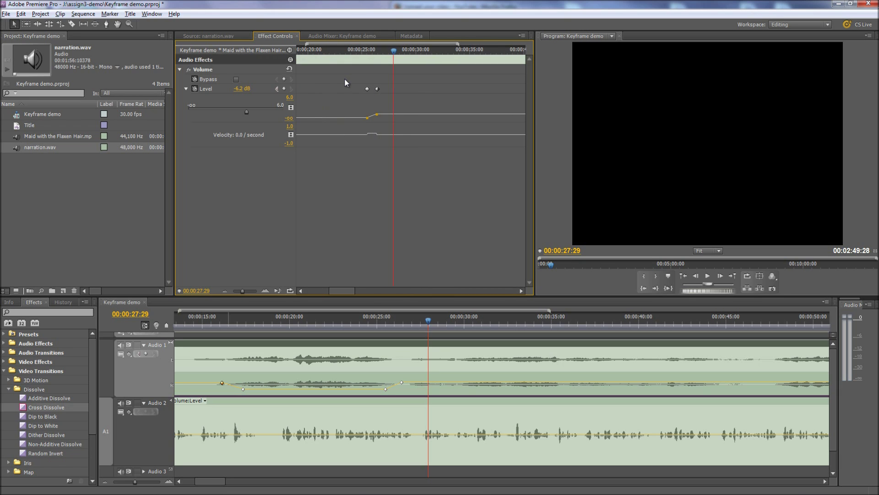
left_click_drag(345, 291, 329, 297)
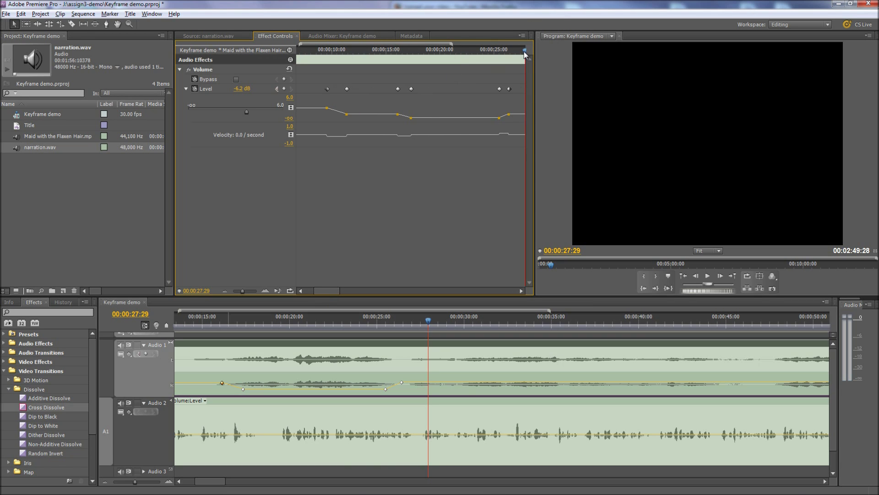
left_click_drag(524, 51, 397, 70)
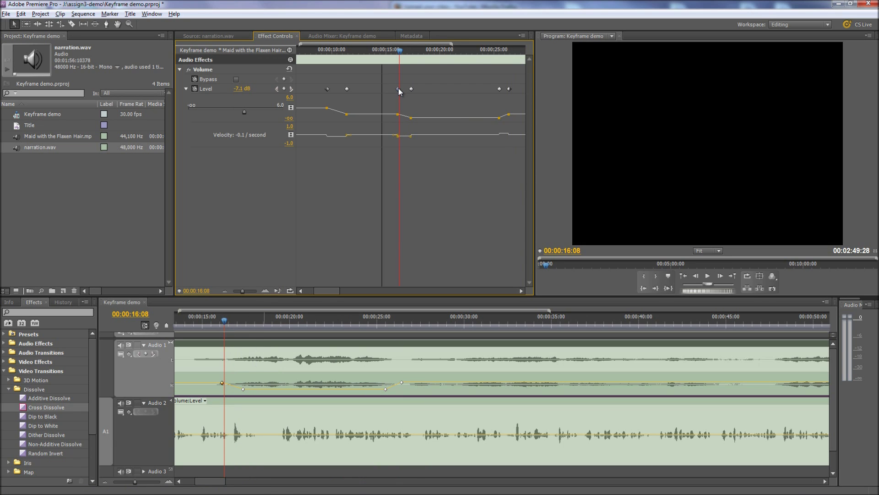
mouse_move(398, 88)
left_mouse_down()
mouse_move(386, 87)
mouse_move(405, 91)
mouse_move(396, 93)
left_mouse_up()
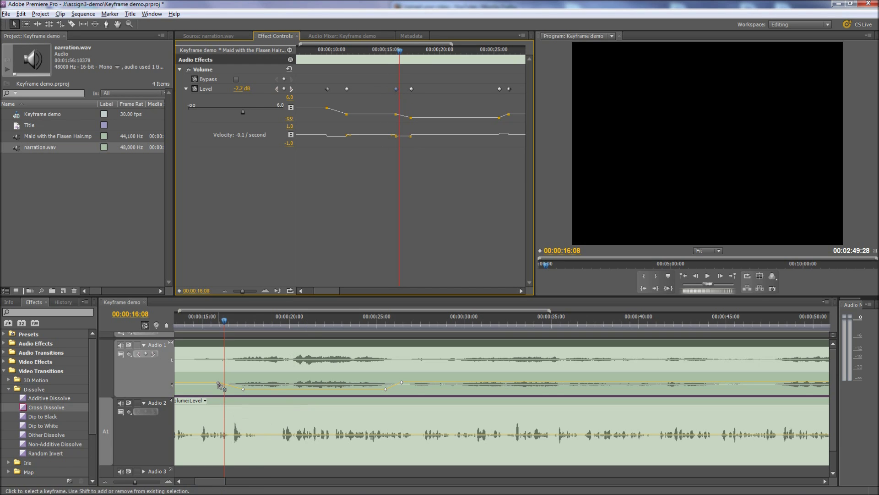
Step: Retime the fade-start volume keyframe to about 00:00:16, aligning it with the playhead
left_click_drag(218, 383, 218, 381)
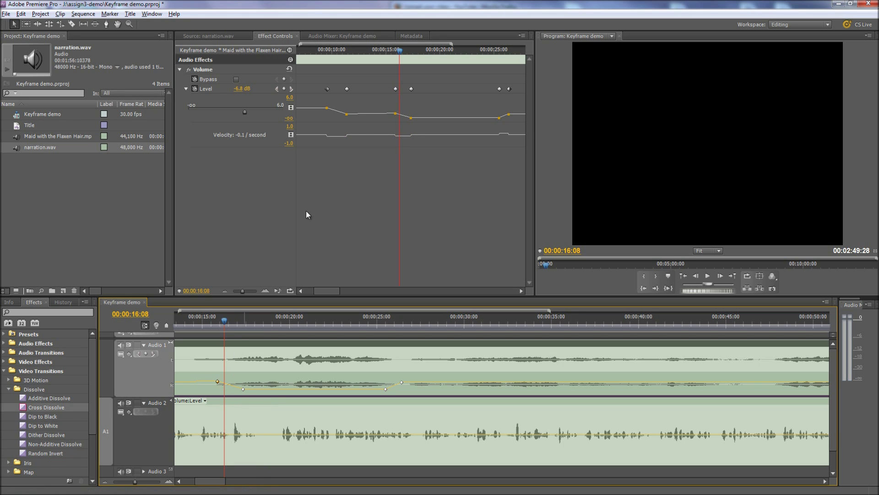
mouse_move(395, 88)
left_mouse_down()
mouse_move(383, 87)
mouse_move(399, 88)
left_mouse_up()
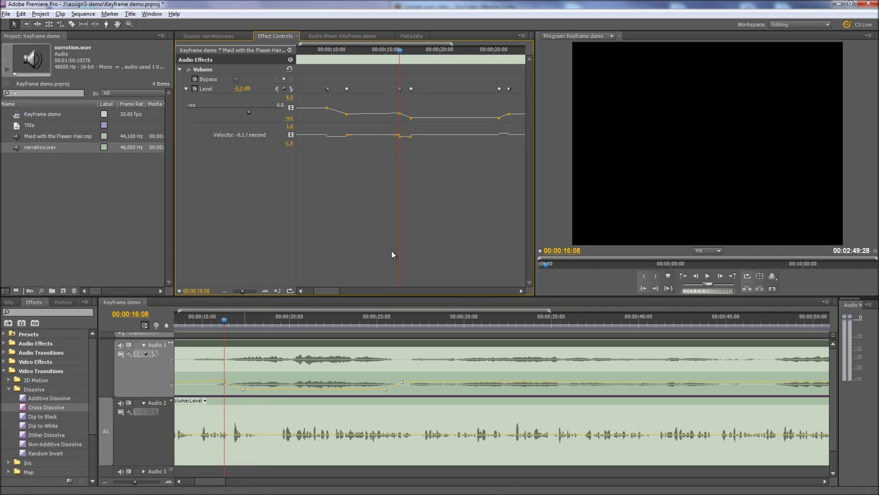
left_click(229, 321)
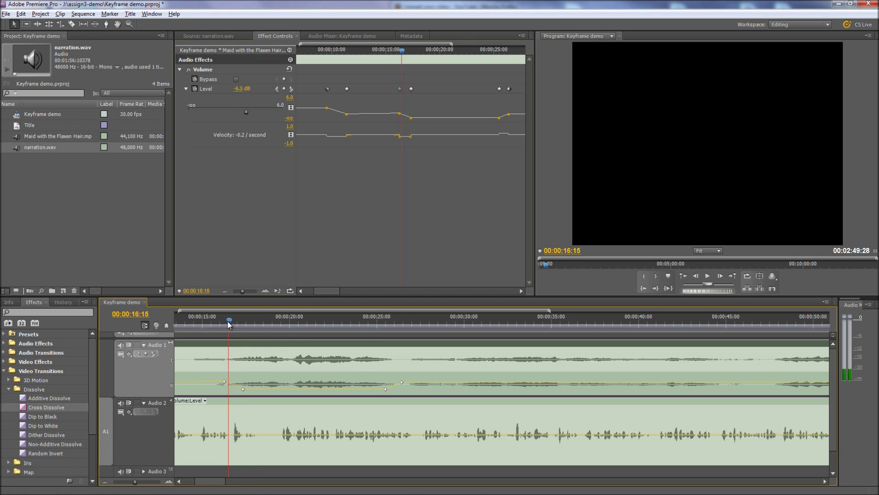
left_click_drag(229, 322, 240, 322)
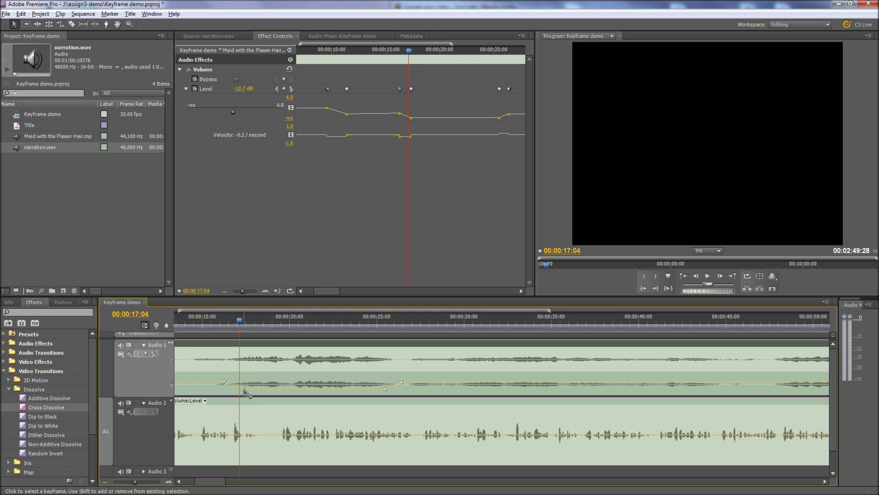
Step: Raise the fade's low-point keyframe at 00:00:17:11 from -15.1 dB to -12.2 dB
mouse_move(243, 390)
left_click_drag(244, 390, 244, 389)
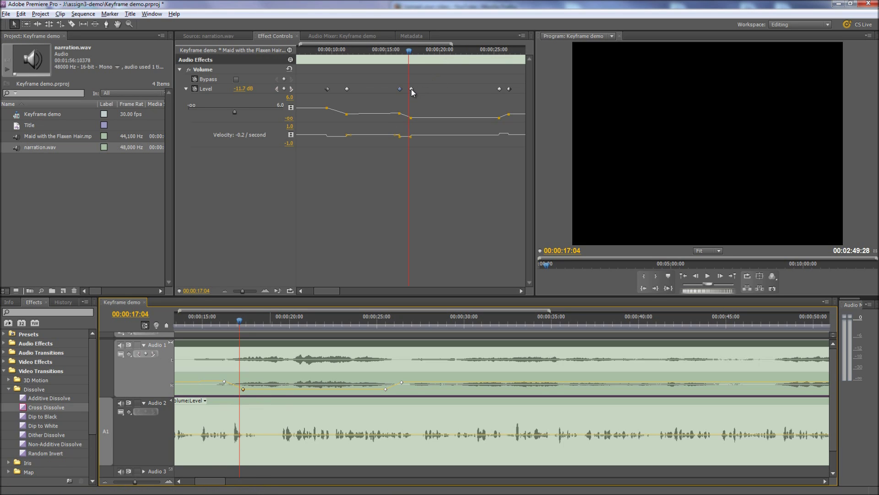
left_click(292, 89)
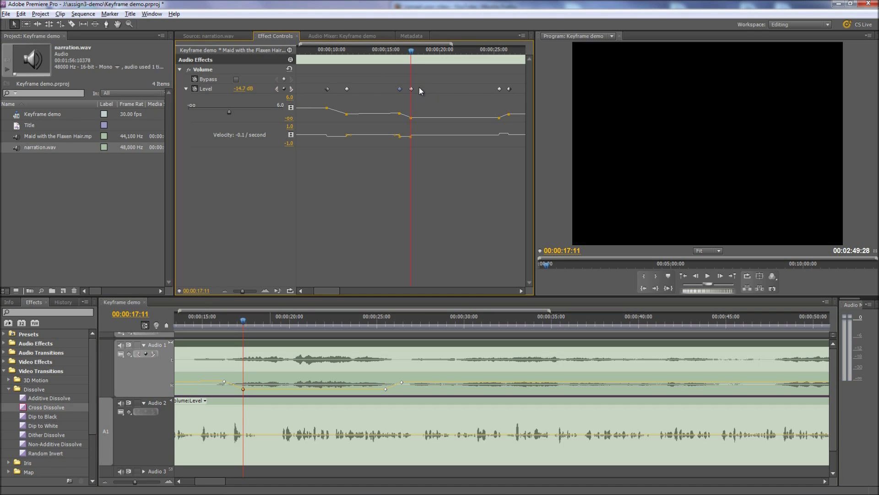
left_click_drag(242, 90, 235, 119)
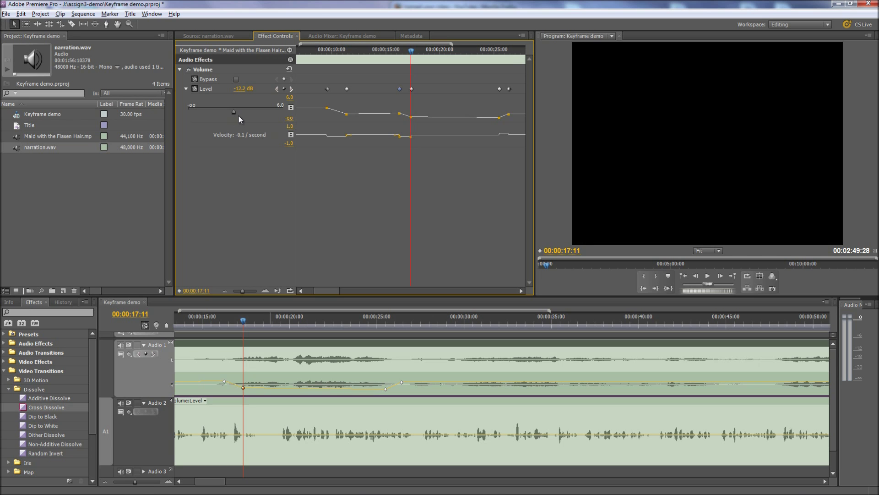